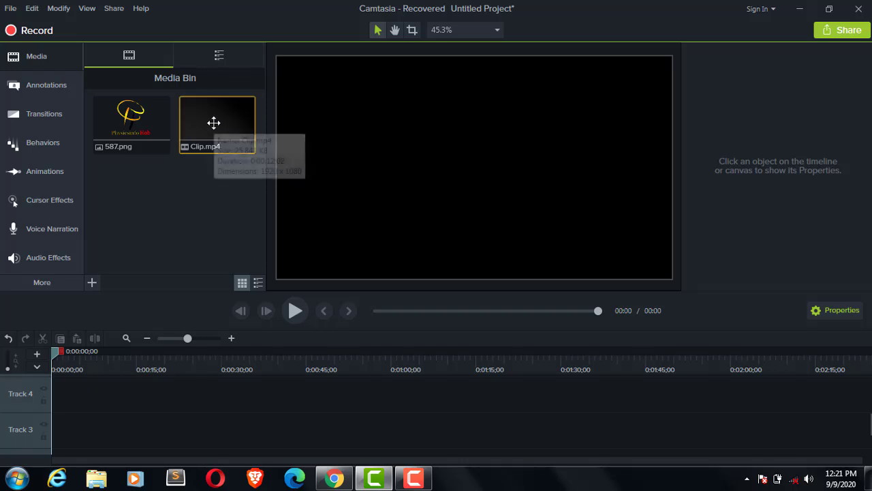
- Place Clip.mp4 at the start of Track 3 and play it through to preview the intro
left_click_drag(212, 123, 49, 435)
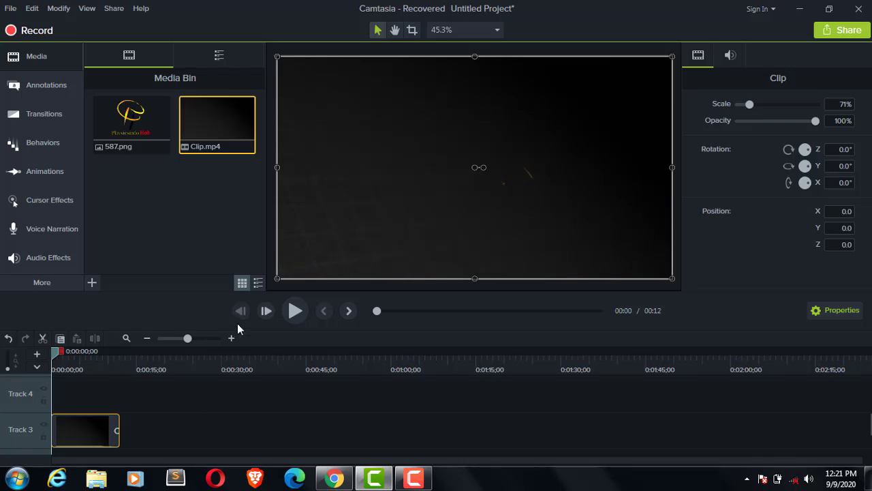
left_click(290, 317)
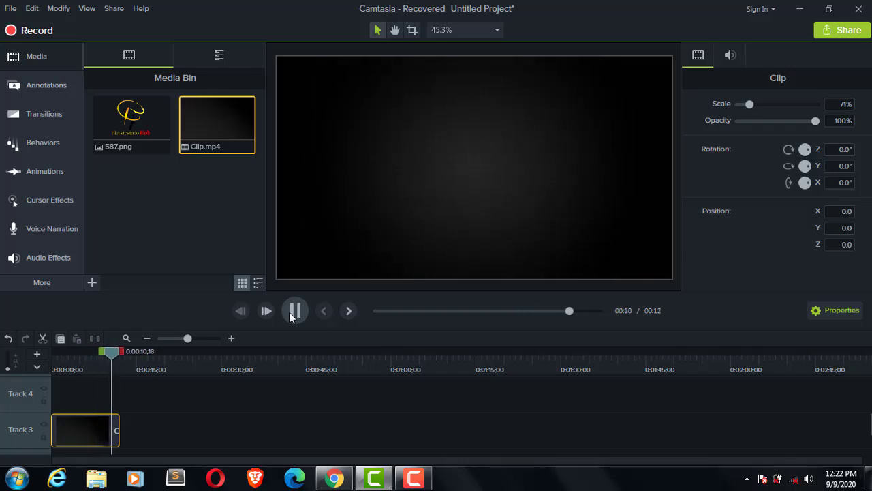
left_click_drag(124, 352, 88, 359)
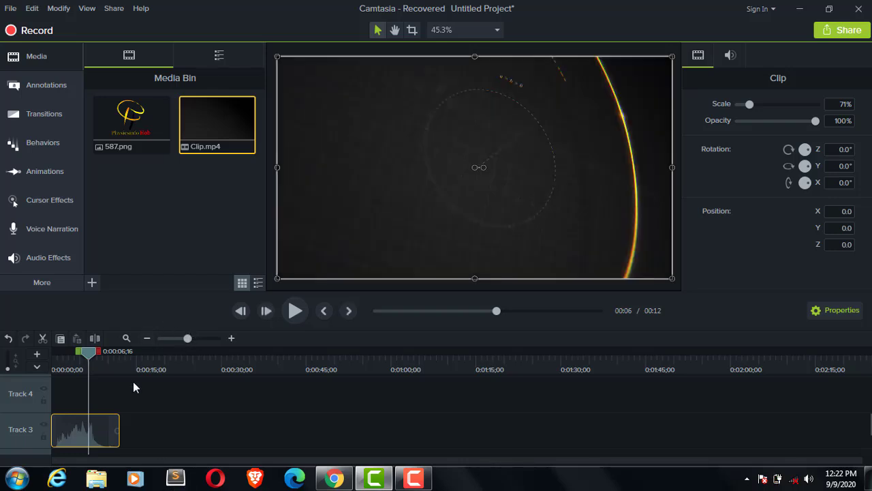
- Find the light flare at about 0:00:07;24 and place 587.png on Track 4 starting at that time
mouse_move(88, 354)
left_mouse_down()
mouse_move(100, 360)
mouse_move(47, 368)
mouse_move(95, 367)
left_mouse_up()
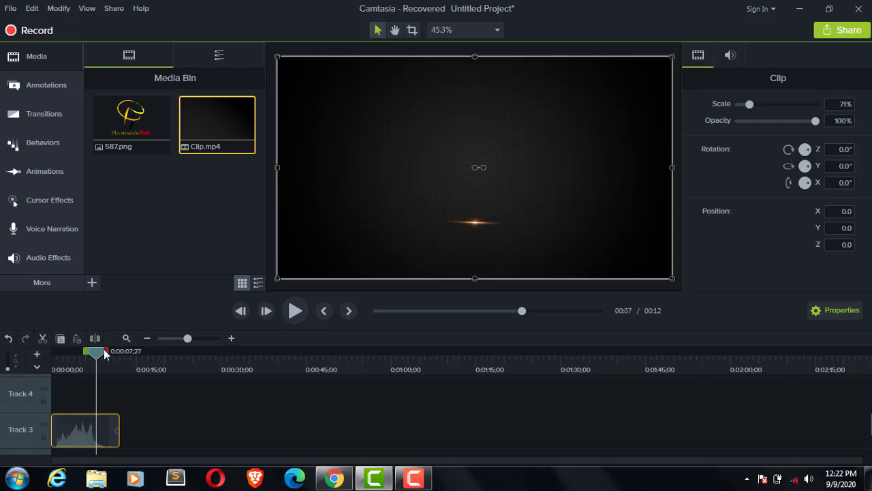
left_click_drag(100, 359, 98, 360)
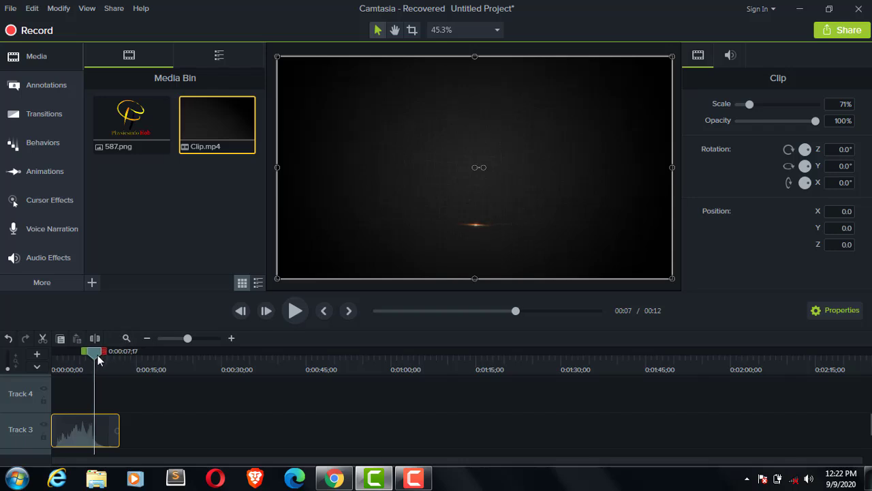
left_click(486, 315)
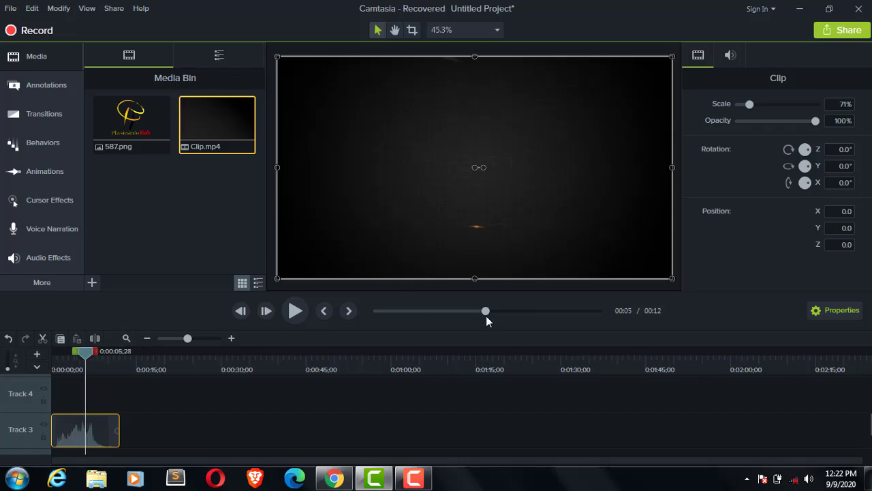
left_click(294, 311)
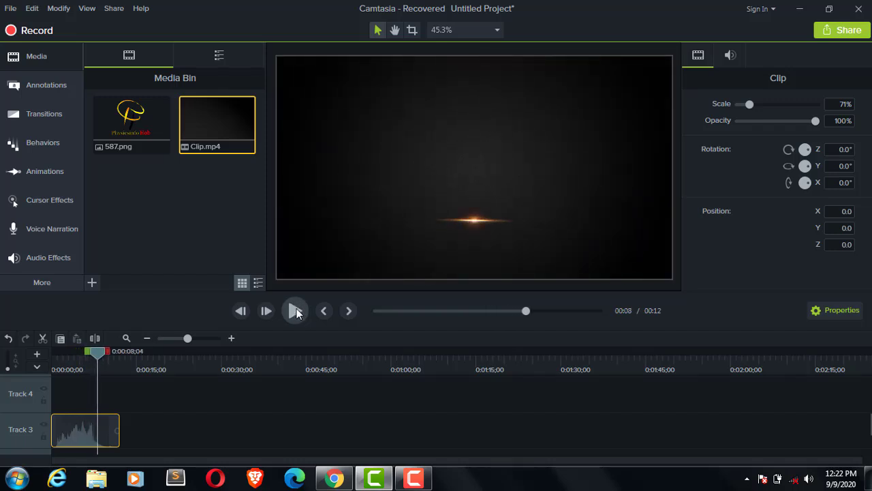
left_click_drag(527, 311, 520, 312)
left_click(140, 123)
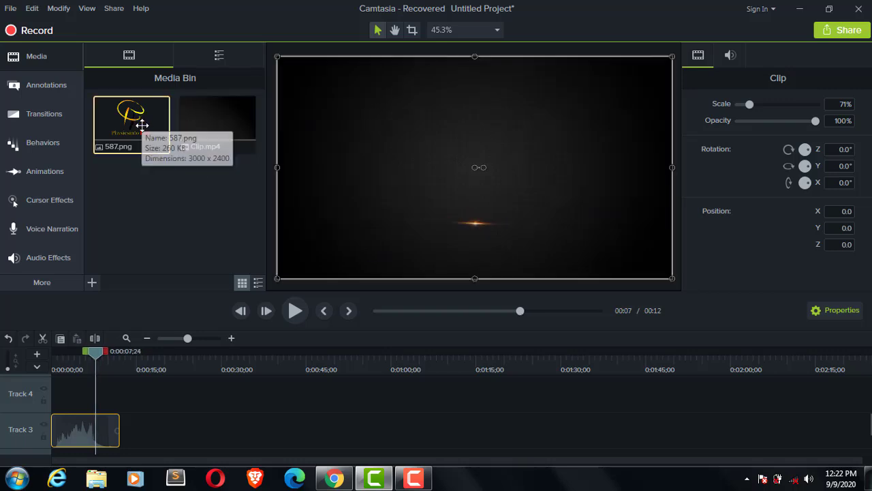
left_click_drag(140, 123, 94, 396)
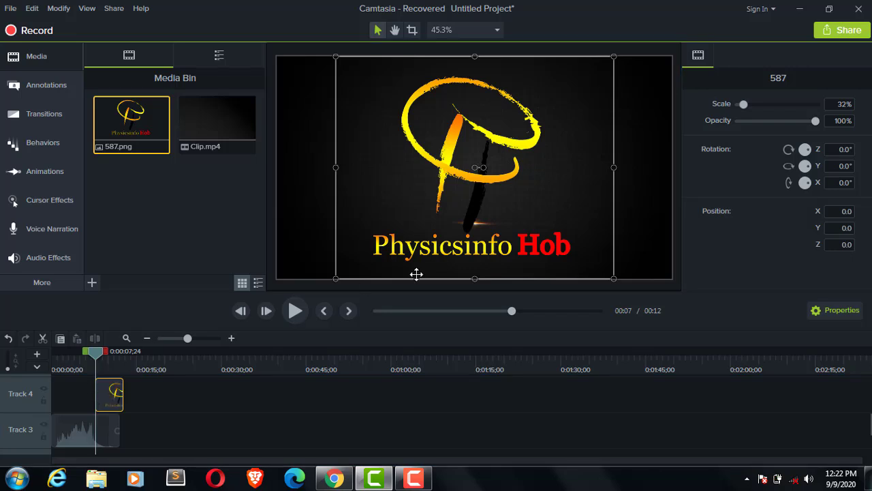
- Scale the logo image down to about 16.5% and position it just above the flare, at about X 27.6, Y -29.8
left_click_drag(611, 276, 510, 211)
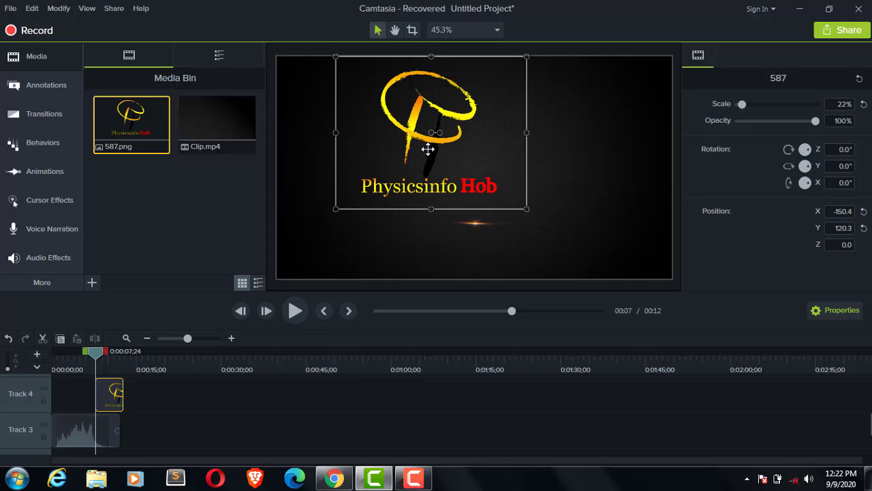
left_click_drag(427, 143, 456, 162)
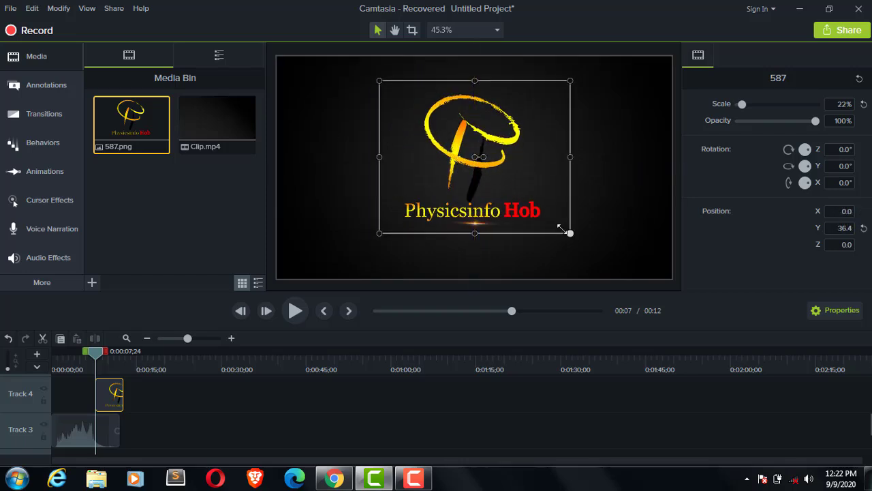
left_click_drag(560, 227, 510, 196)
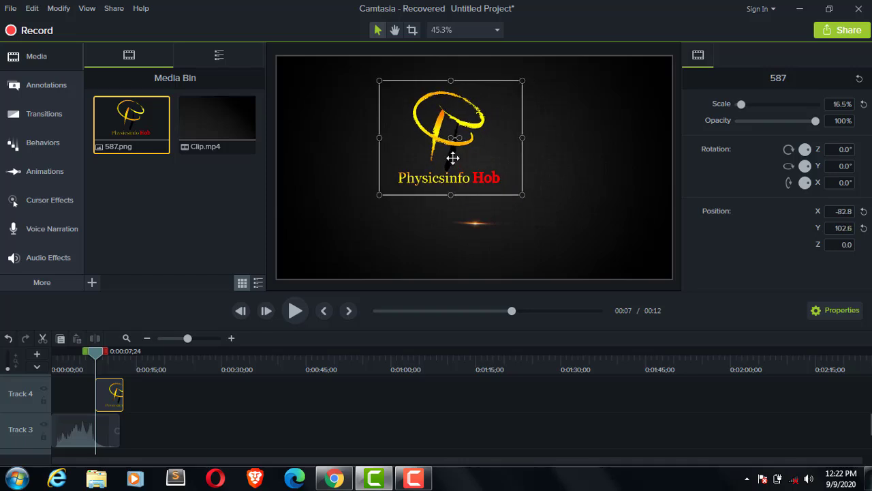
left_click_drag(441, 150, 472, 185)
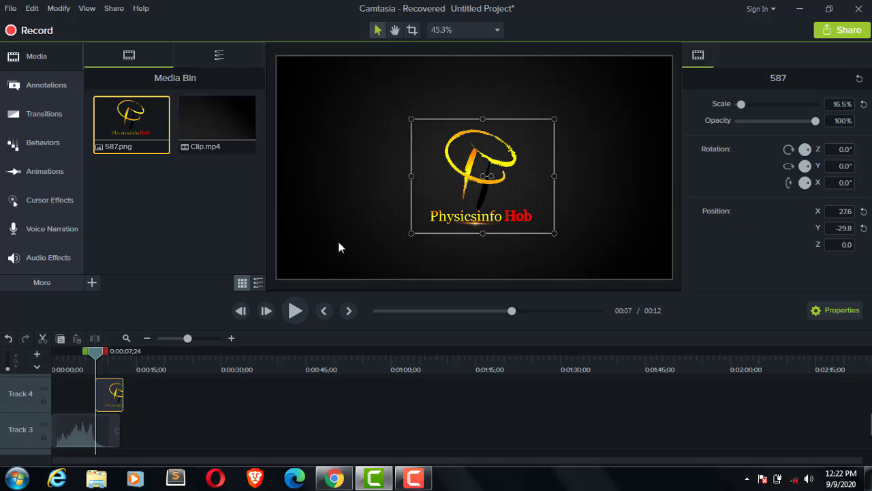
- Preview the intro from the beginning and shift the logo clip on Track 4 to start at 0:00:07;05
left_click_drag(94, 360, 31, 355)
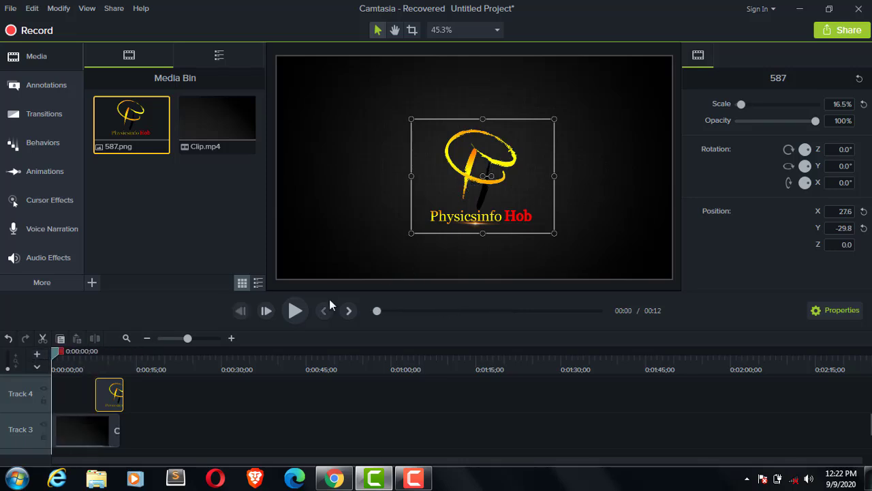
left_click(296, 313)
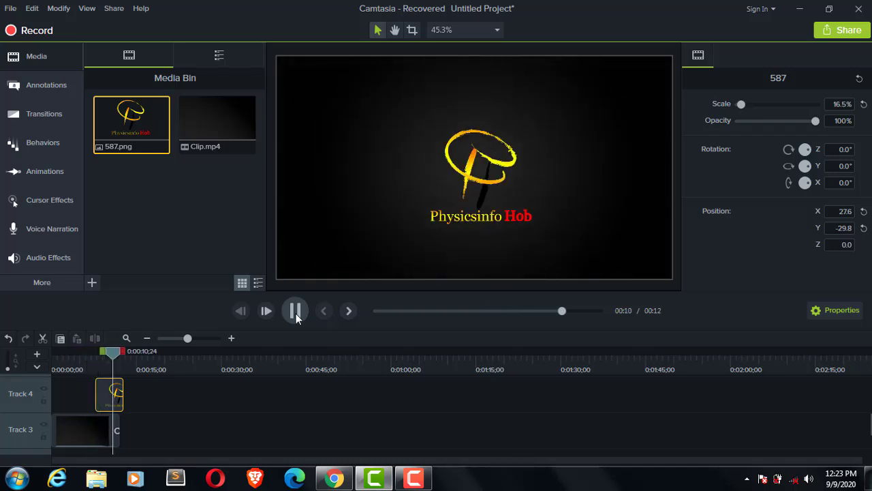
left_click_drag(95, 354, 91, 352)
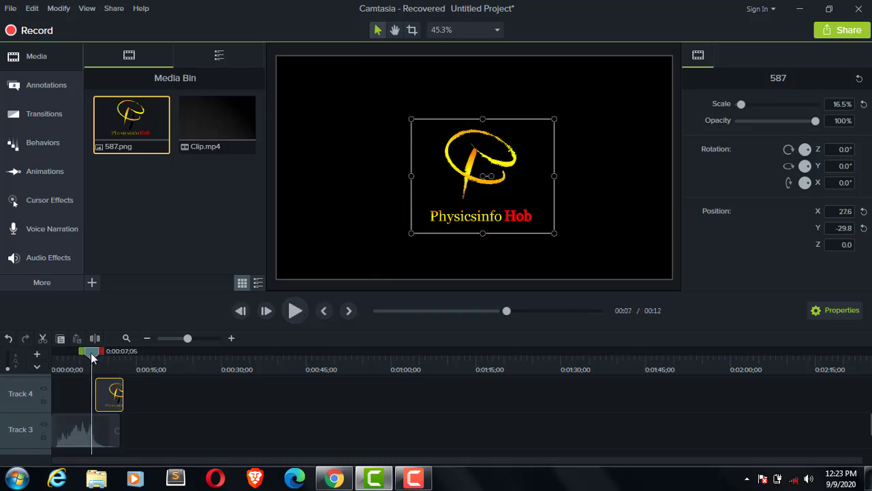
left_click_drag(107, 396, 106, 392)
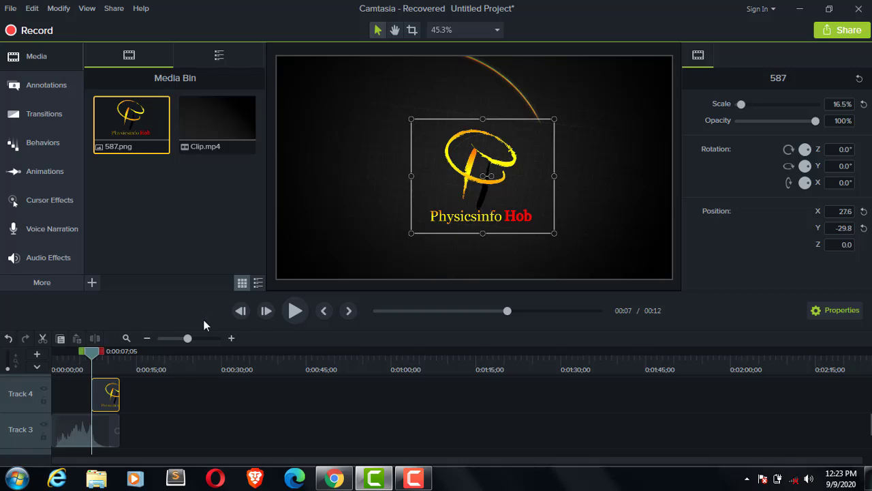
- Play briefly to 0:00:08;05 and nudge the logo over the flare to about X 16.6, Y -18.8
left_click(296, 311)
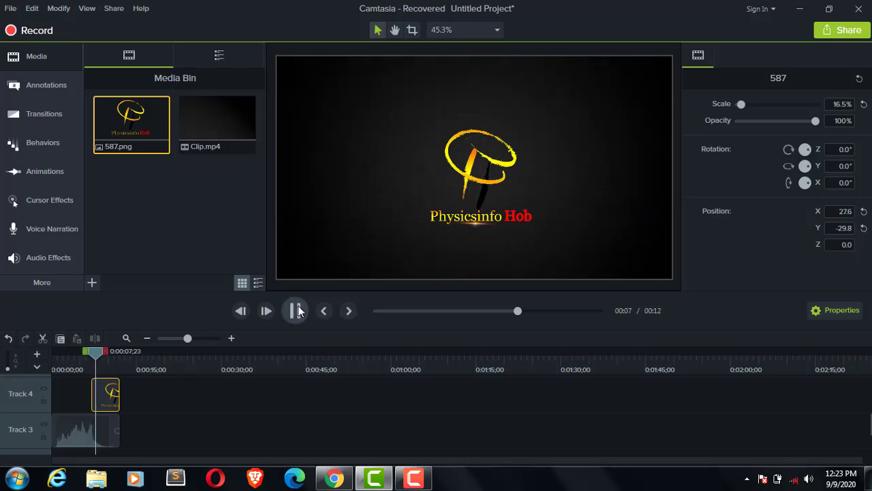
left_click(297, 311)
left_click_drag(489, 222, 491, 212)
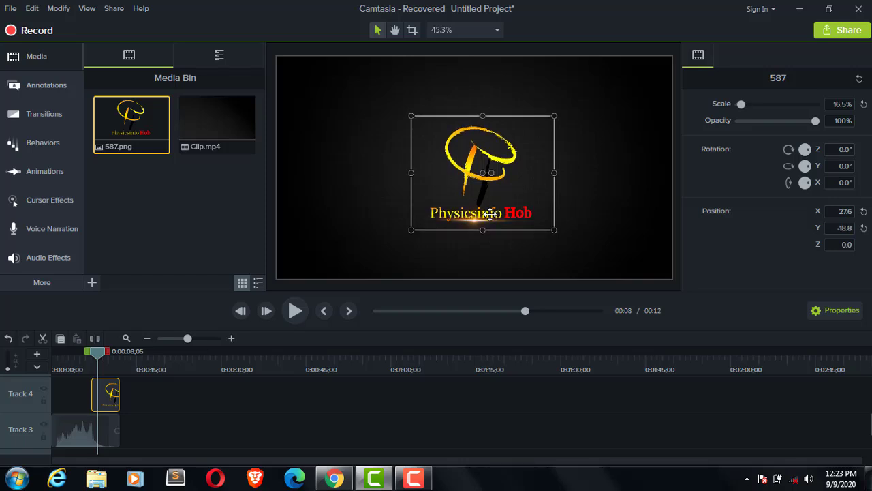
key("Left")
key("Left")
key("Left")
key("Left")
key("Left")
key("Left")
key("Left")
key("Left")
key("Left")
key("Left")
key("Left")
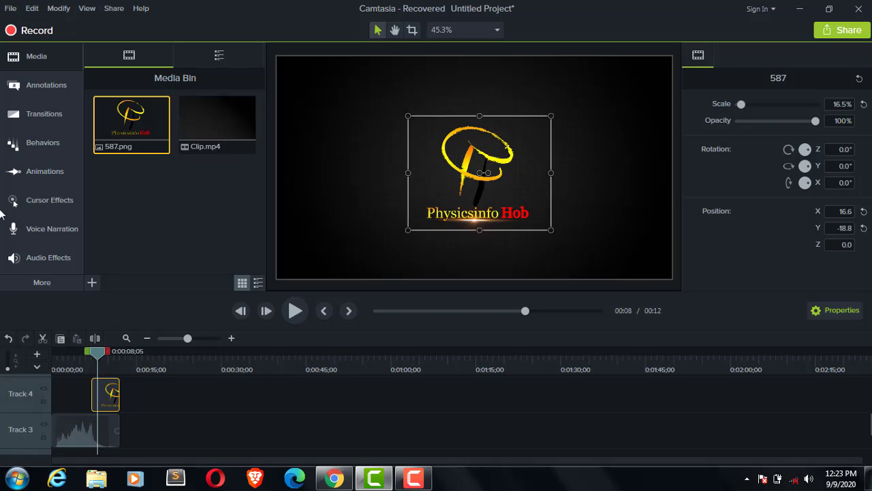
- Apply the Ripple transition to both ends of the logo clip on Track 4
left_click(45, 120)
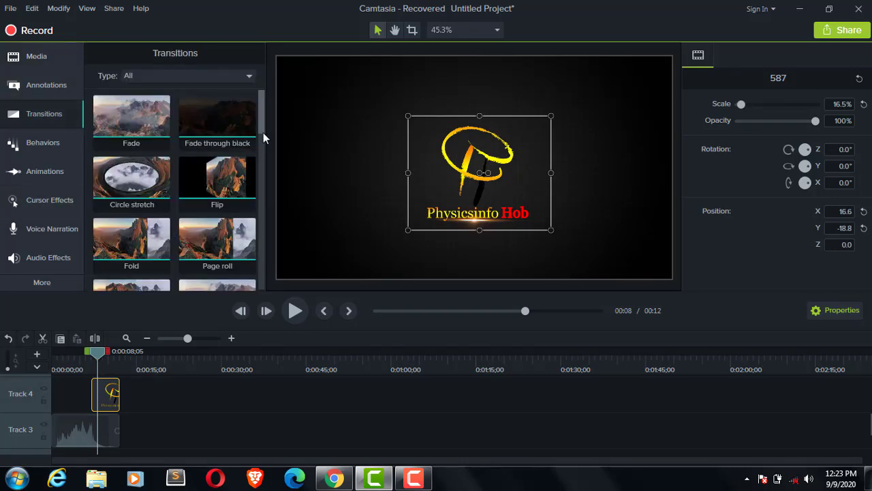
left_click(214, 122)
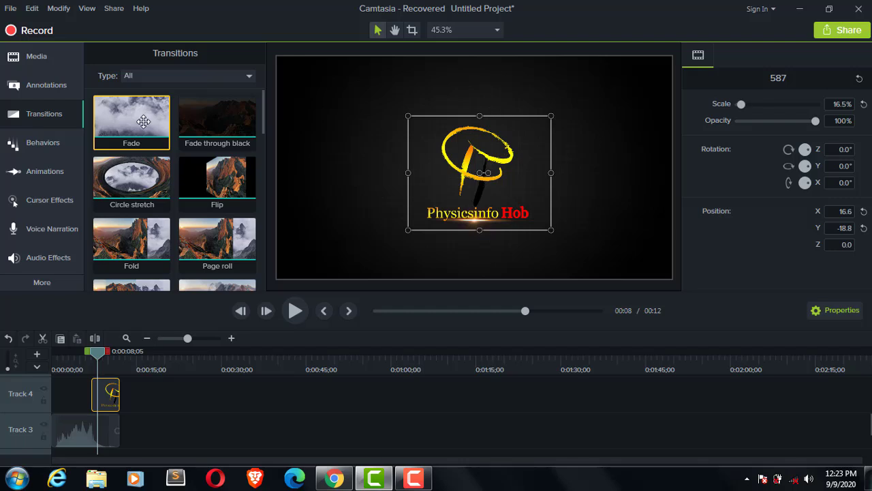
left_click_drag(261, 107, 265, 129)
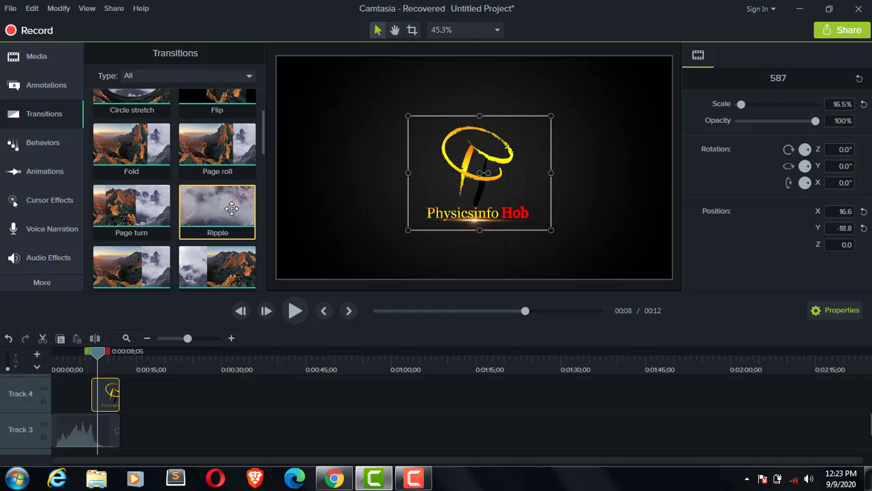
left_click_drag(232, 208, 114, 415)
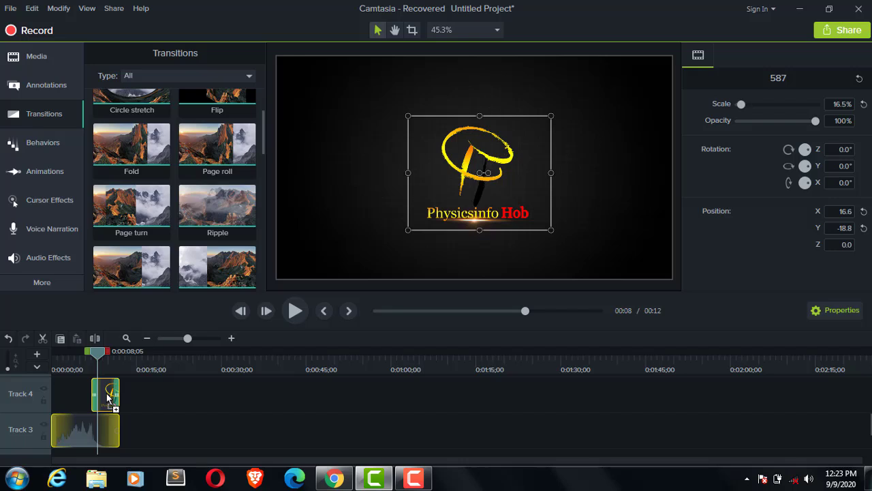
left_click_drag(107, 397, 107, 397)
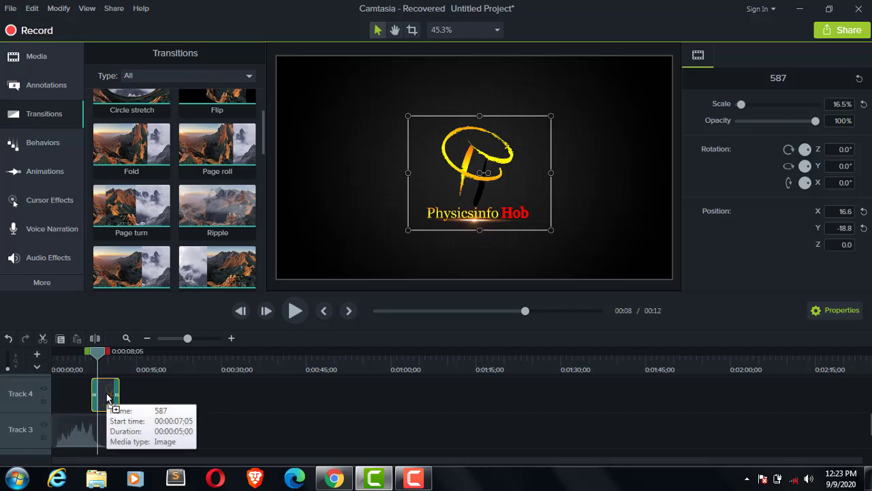
- Preview the intro with the transitions from the start and move the logo clip to begin at 0:00:06;05
left_click_drag(97, 353, 56, 350)
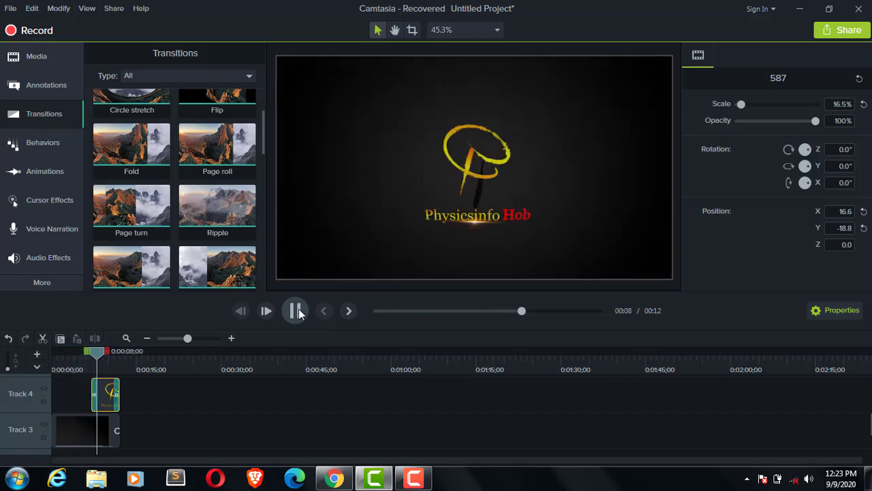
left_click(295, 311)
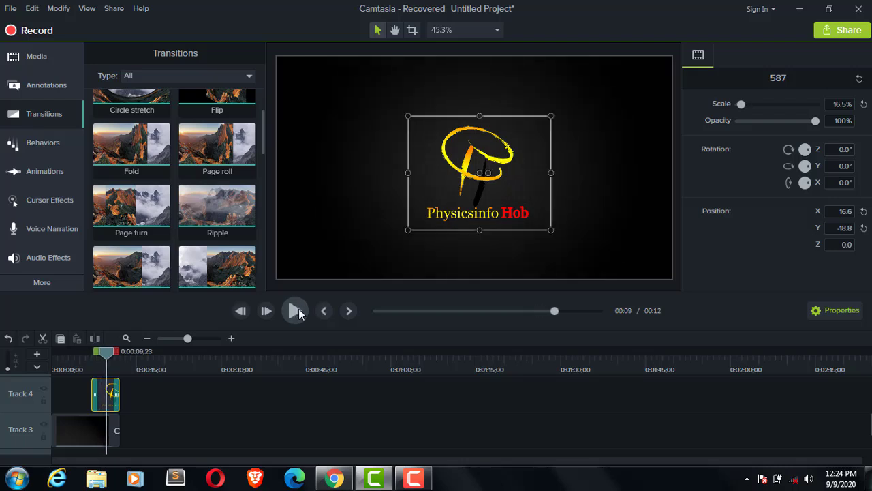
left_click_drag(106, 360, 87, 361)
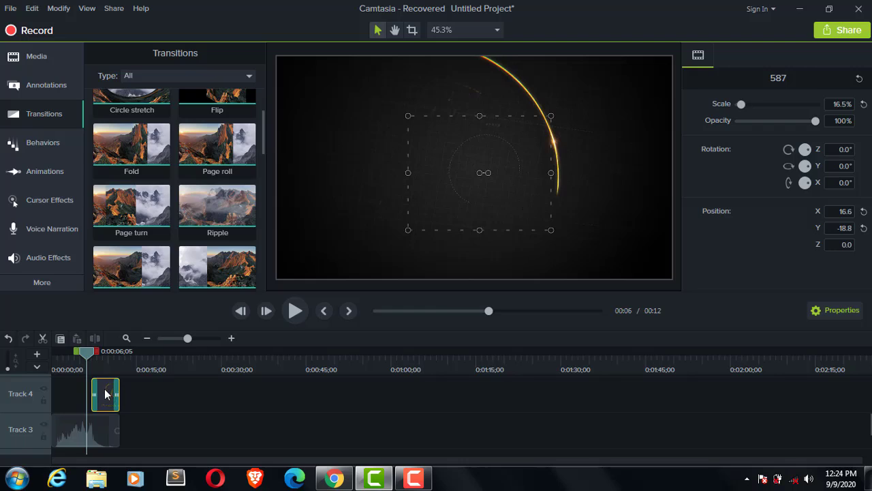
left_click_drag(106, 394, 103, 394)
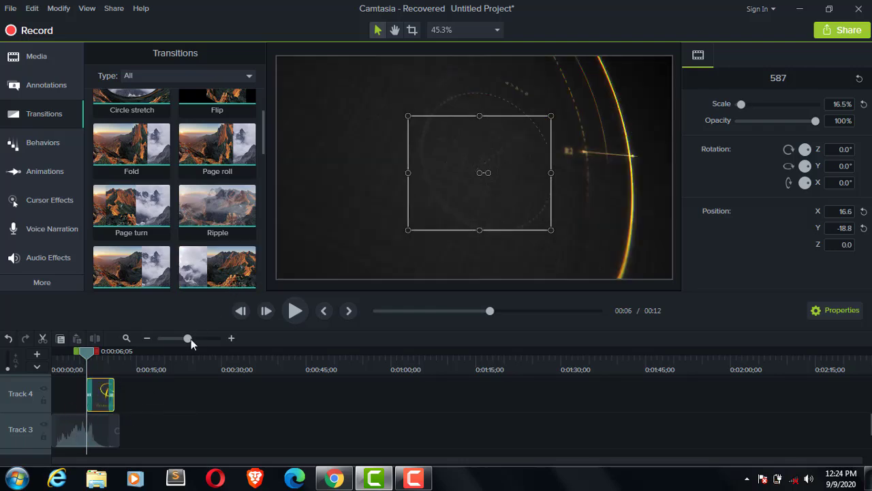
- Preview the logo's entrance from about 0:00:05;28, move the logo clip to start at 0:00:07;11, and replay it
left_click_drag(191, 338, 209, 340)
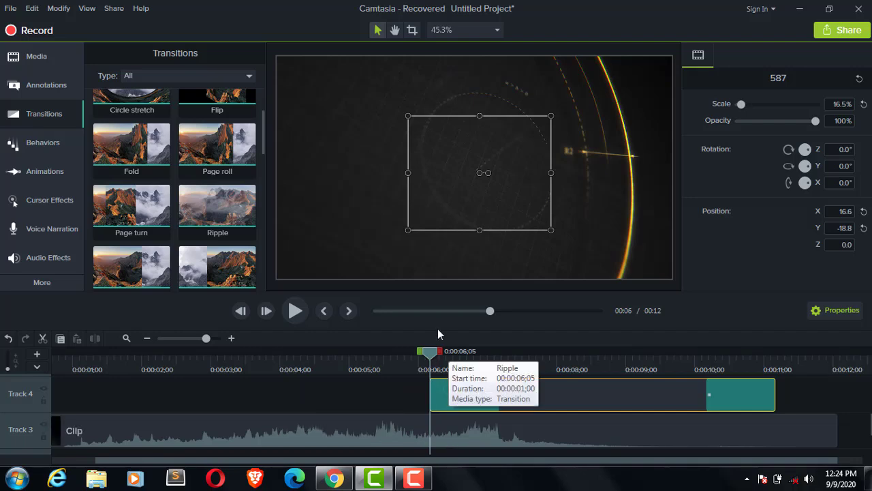
left_click_drag(429, 356, 412, 360)
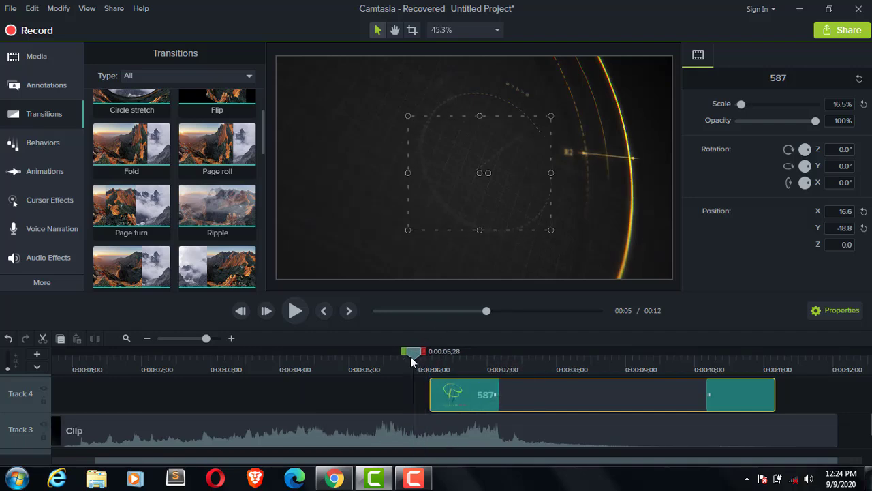
left_click(299, 311)
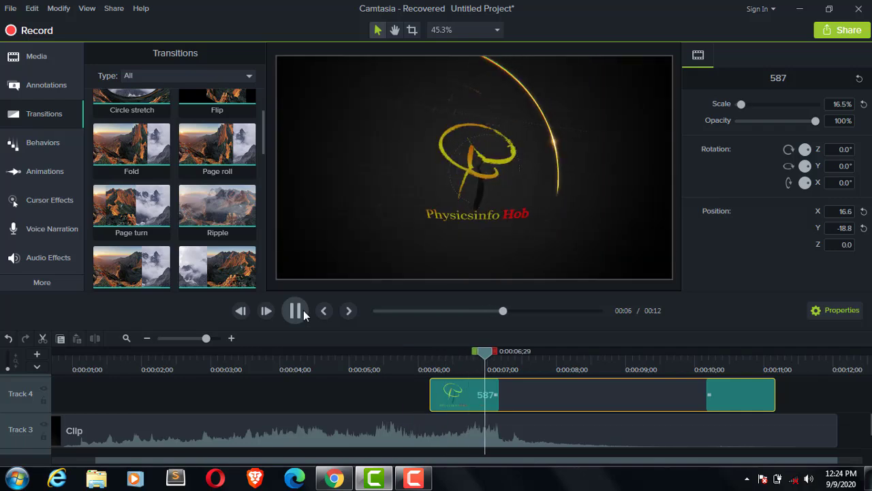
left_click(304, 315)
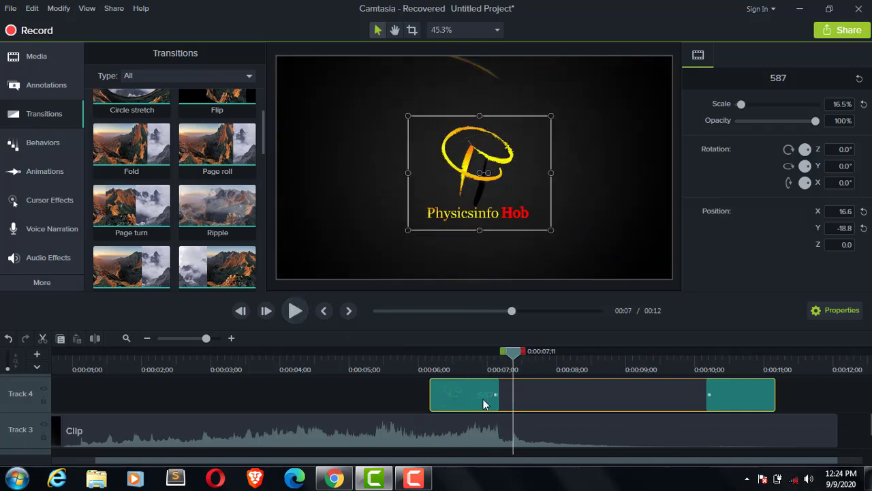
left_click_drag(495, 396, 569, 400)
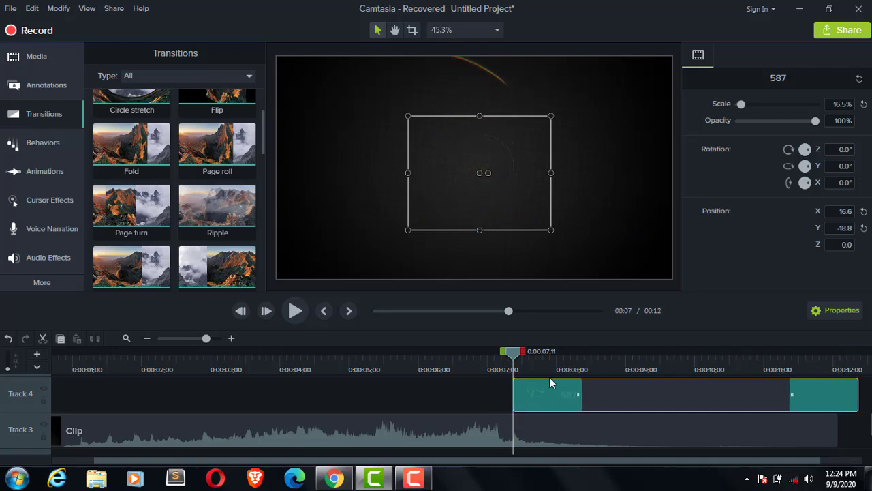
left_click_drag(516, 353, 491, 353)
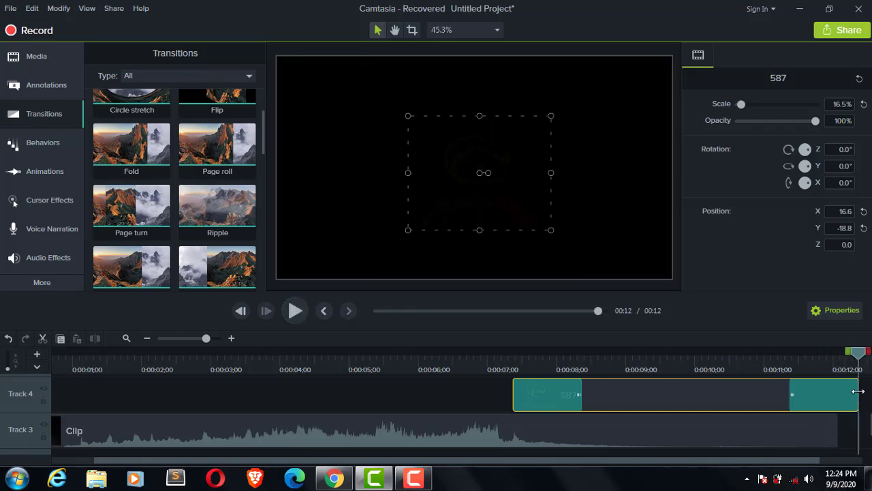
- Trim the logo clip's end on Track 4 to match the end of Clip on Track 3, and preview the logo's entrance from about 0:00:07;03
left_click_drag(859, 391, 492, 376)
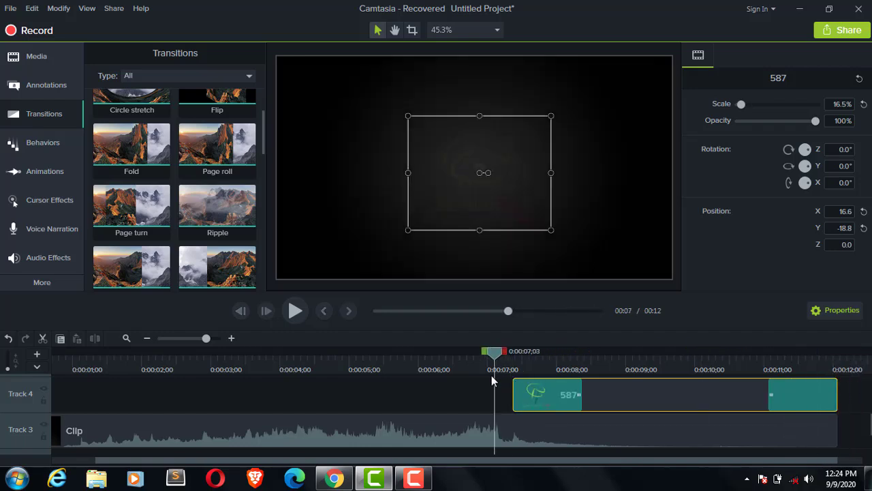
left_click(294, 314)
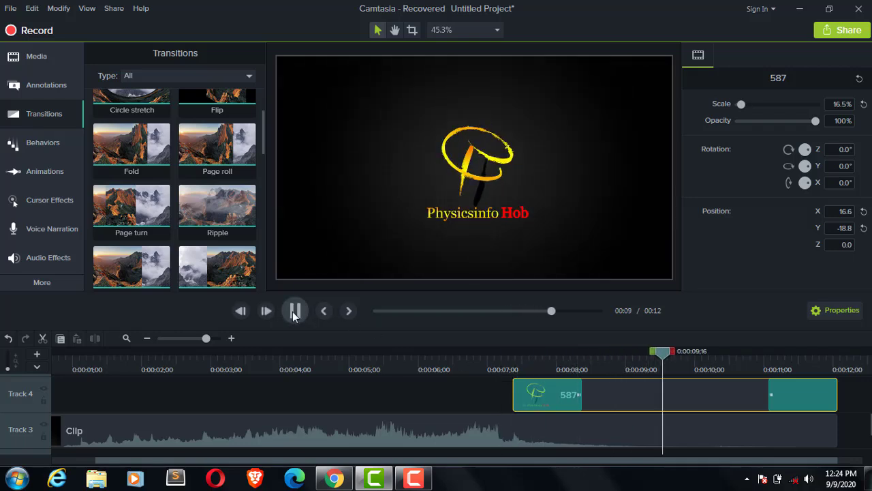
key("space")
left_click_drag(695, 354, 487, 385)
left_click(295, 312)
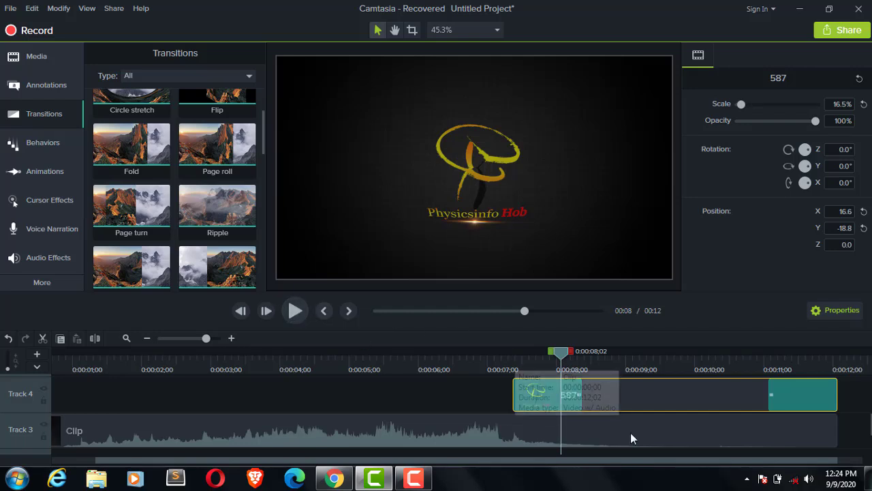
- Move the logo clip on Track 4 to start at about 0:00:07;02 and replay from just before its entrance
left_click_drag(526, 400, 512, 400)
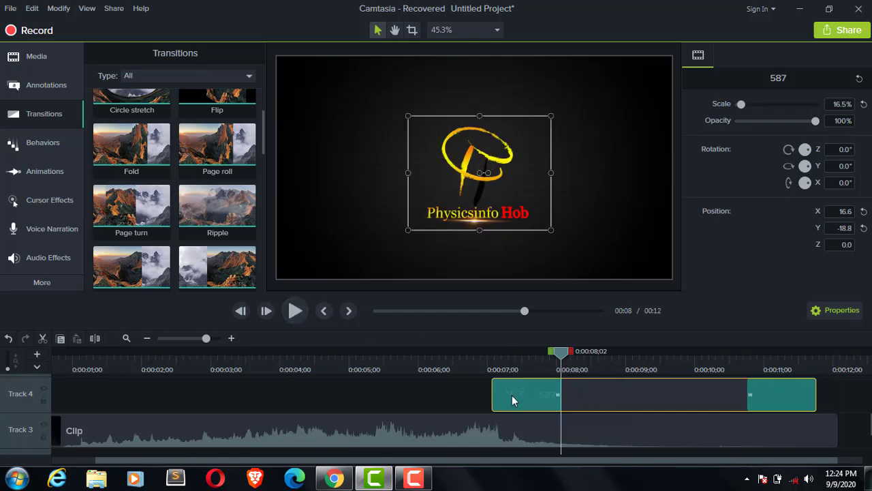
left_click_drag(556, 358, 486, 358)
left_click(295, 311)
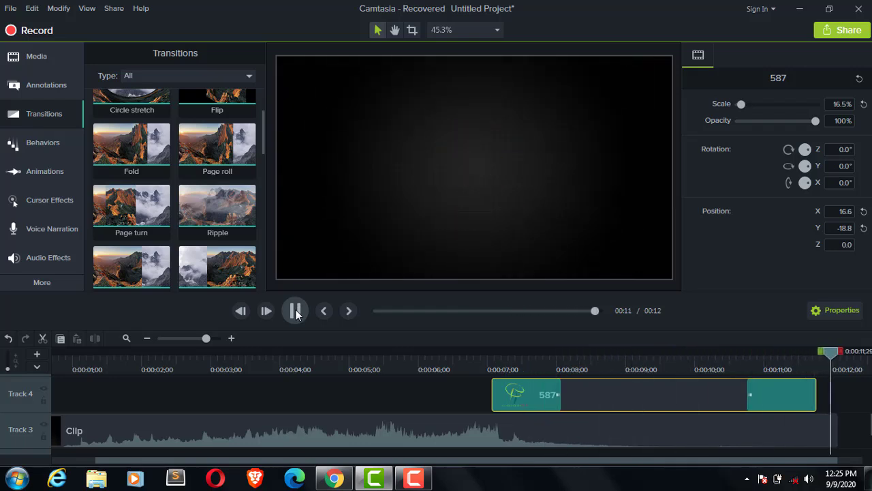
- Play the whole intro from the start to check the logo timing, with the timeline zoomed out at the end
left_click(296, 310)
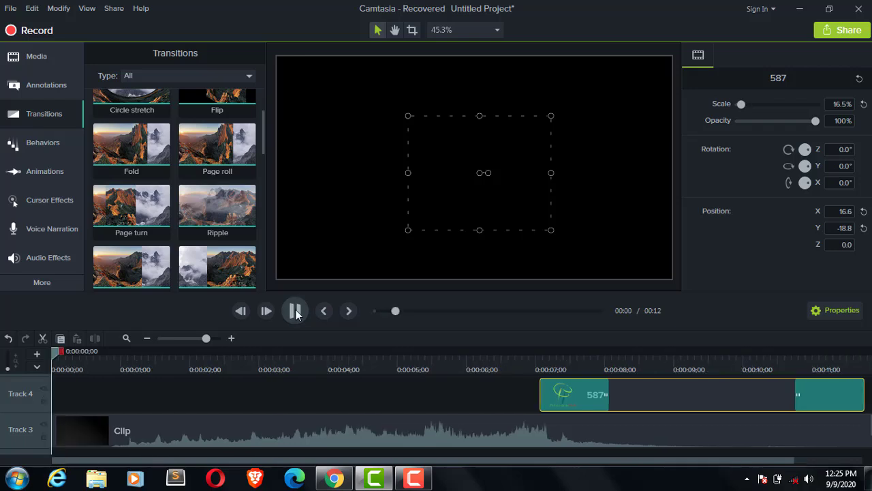
left_click(175, 339)
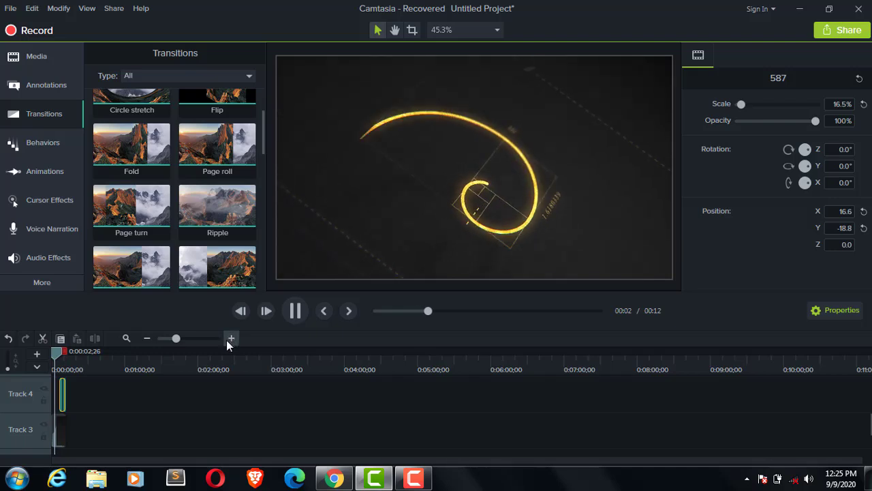
left_click_drag(176, 338, 150, 339)
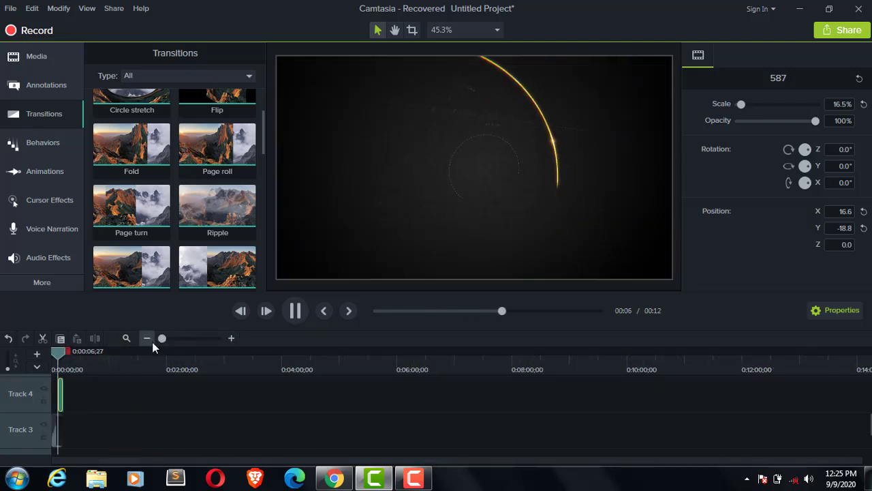
left_click(207, 339)
left_click(216, 338)
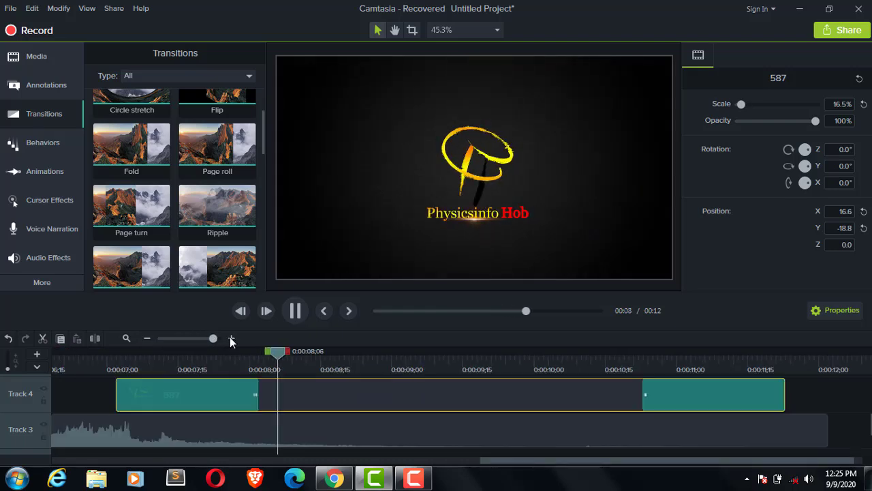
left_click_drag(217, 337, 153, 336)
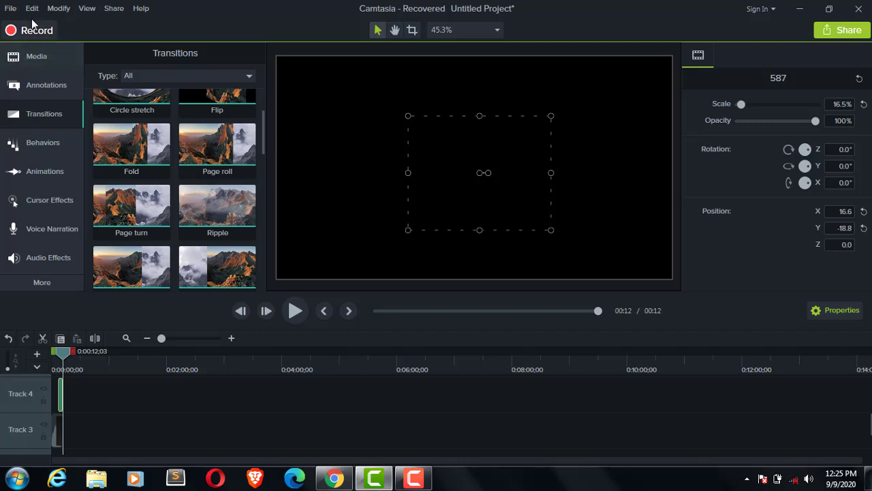
- Start producing the project to a local file with the MP4 with Smart Player (up to 720p) preset
left_click(37, 55)
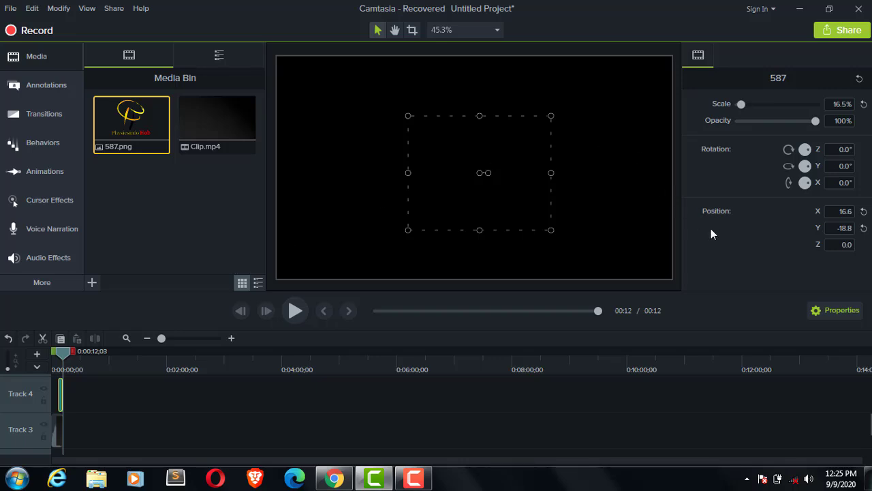
left_click(848, 33)
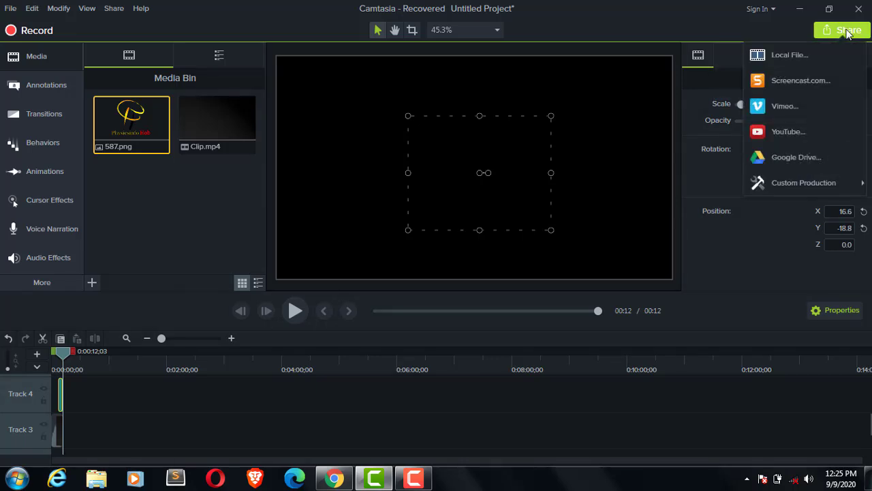
left_click(782, 55)
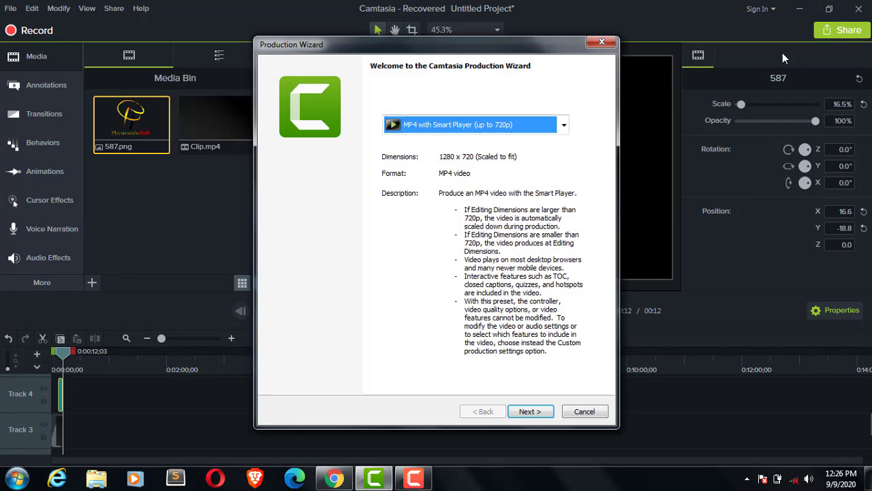
left_click(565, 125)
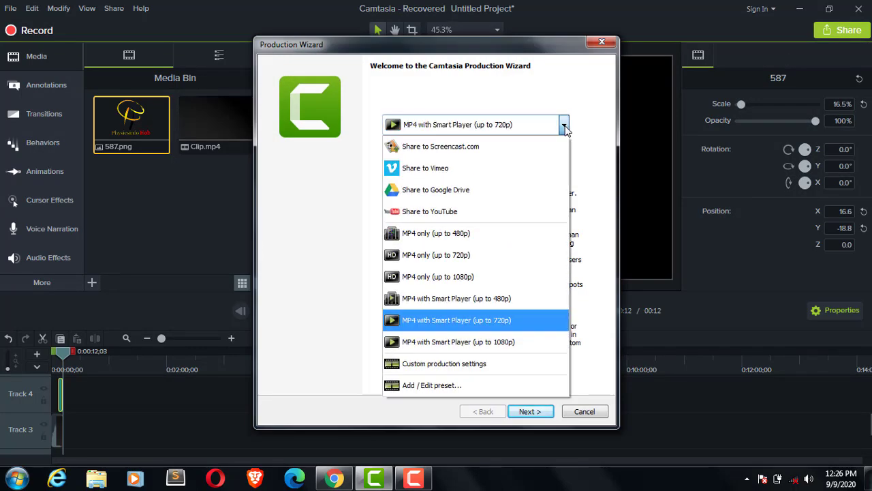
left_click(436, 320)
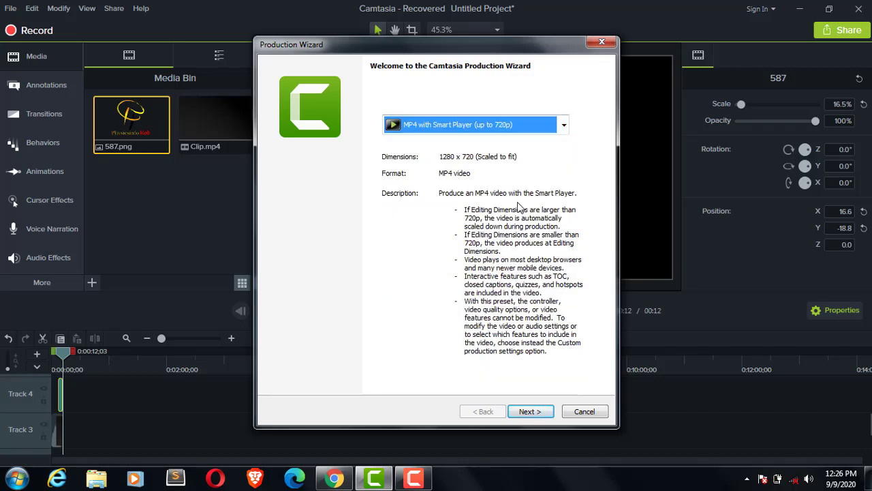
- Proceed to the production's file name and folder settings and clear the default production name
left_click(538, 416)
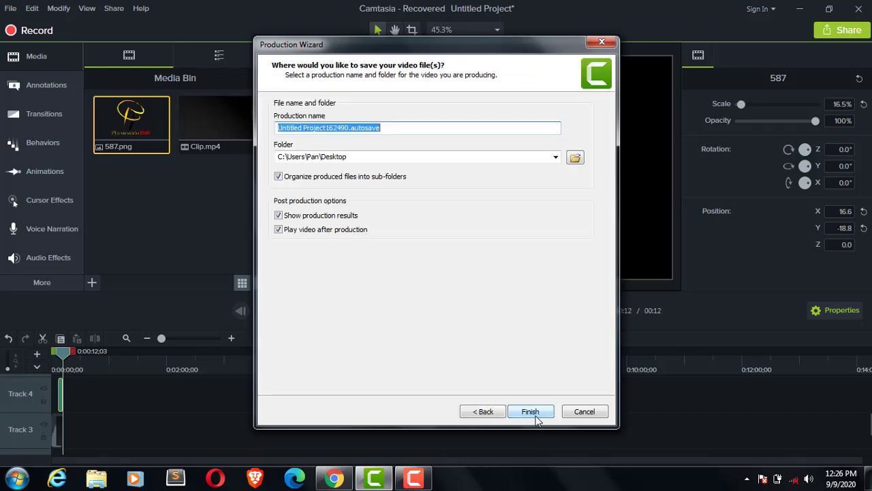
key("BackSpace")
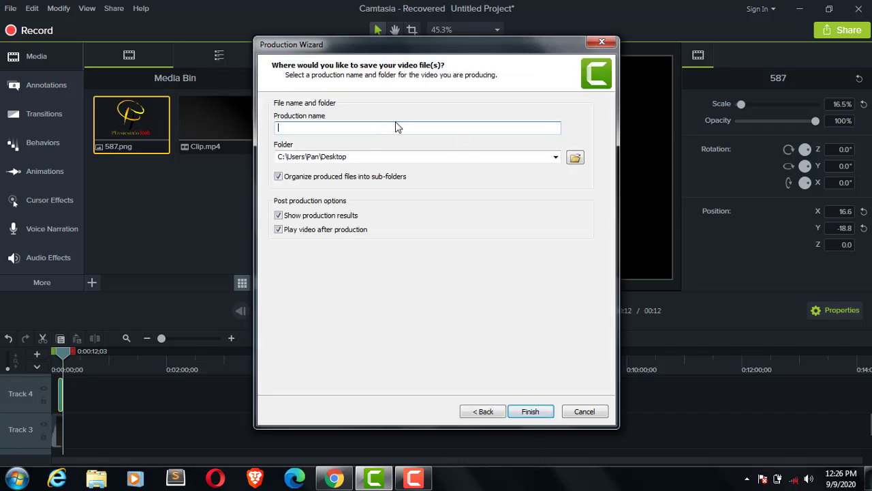